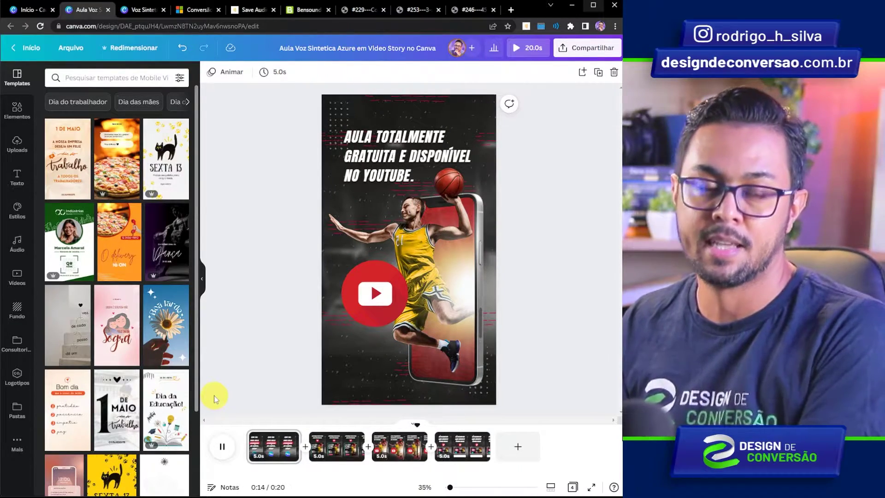
- Create a blank 1080 × 1920 px mobile-device video from the video design formats
key("space")
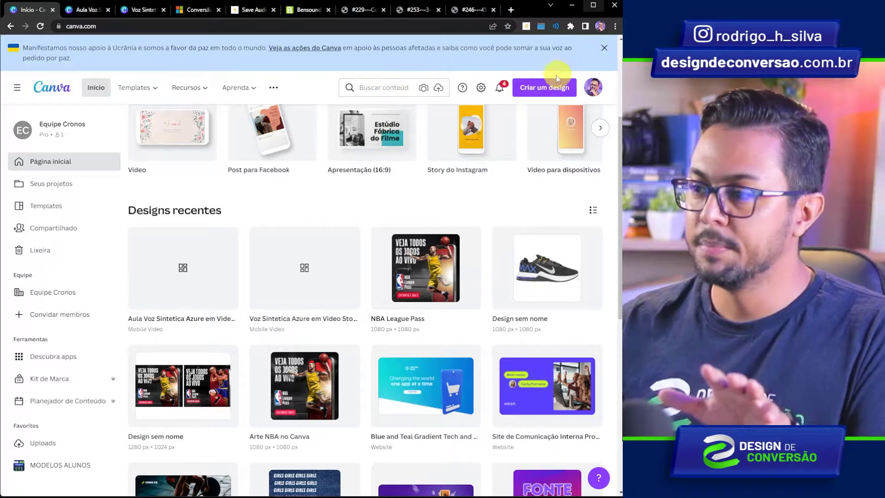
left_click(531, 80)
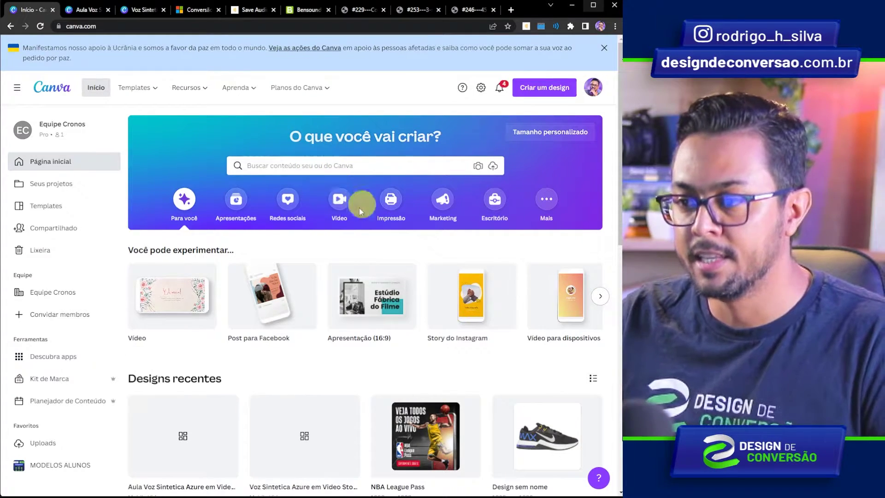
left_click(339, 203)
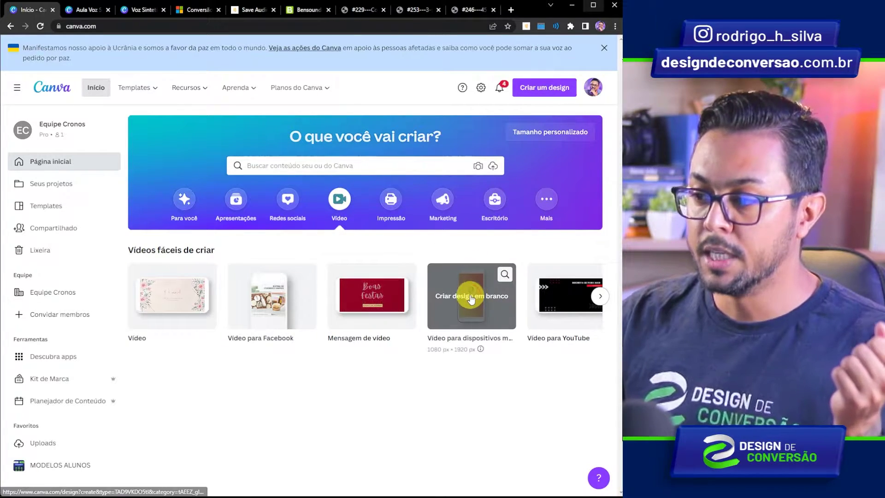
left_click(456, 290)
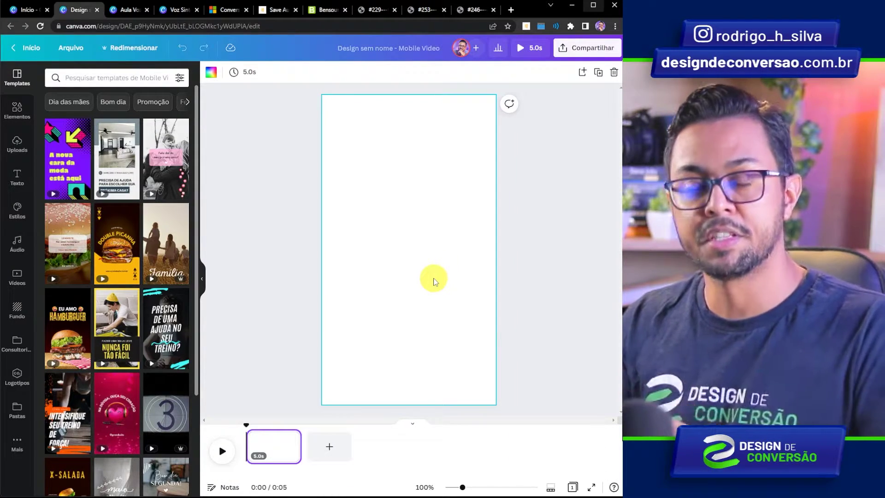
mouse_move(296, 433)
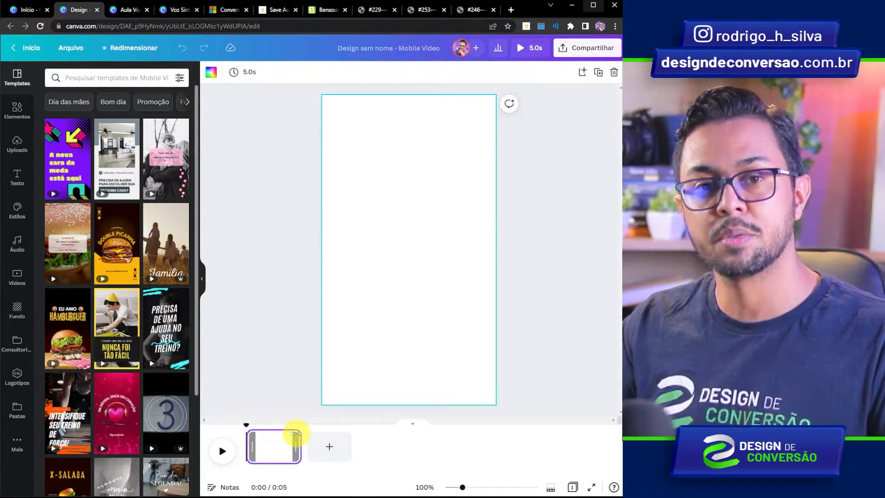
- On Azure's text-to-speech page, enter the narration from "Que tal uma aula avançada de Canva, hein?" through "Só clicar no link abaixo e ótima aula!" and play it
key("ctrl+Tab")
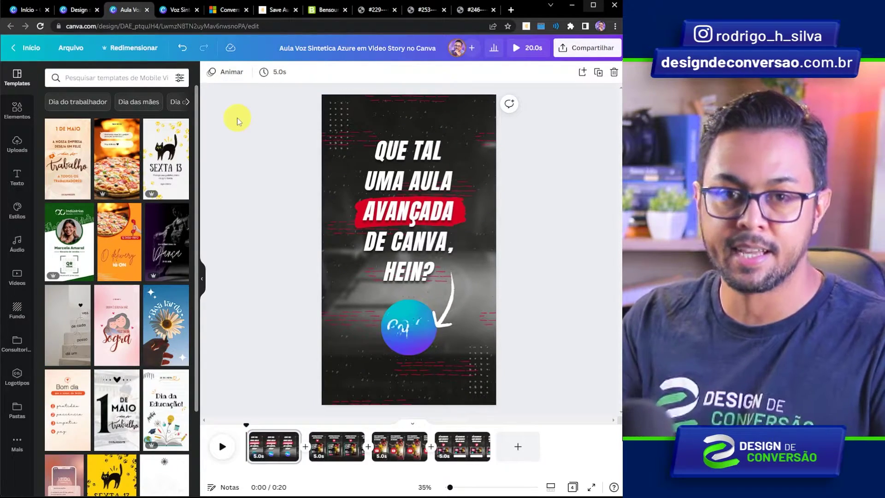
key("alt+Tab")
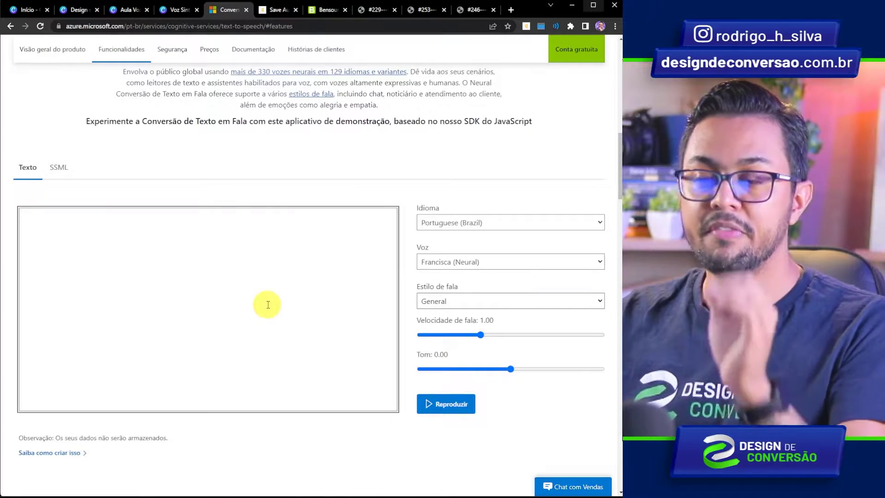
left_click(268, 304)
type("Que tal uma aula avançada de Canva, hein?  Aprenda fazer esta arte esportiva.  Aula totalmente gratuita e disponível no YouTube.  Só clicar no link abaixo e ótima aula!")
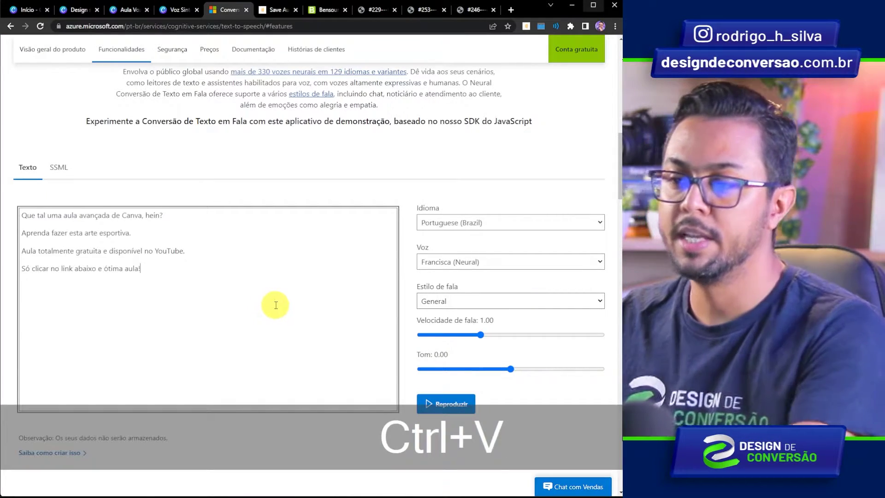
left_click(410, 370)
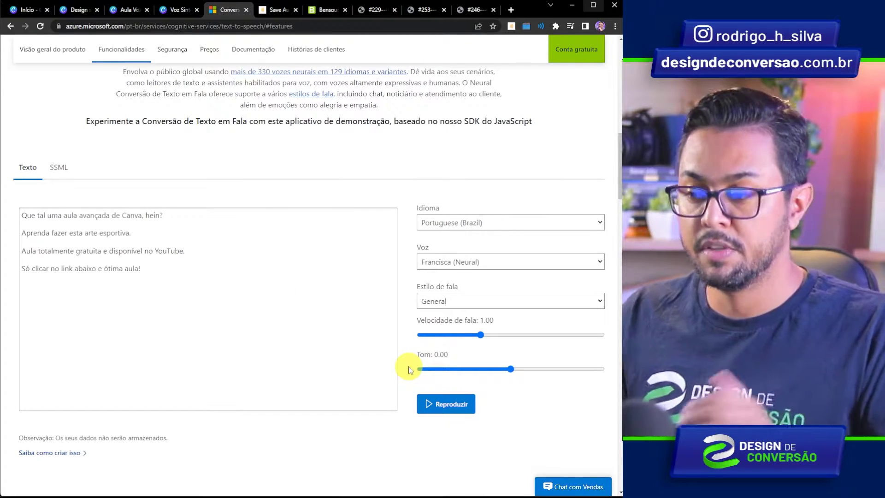
left_click(449, 404)
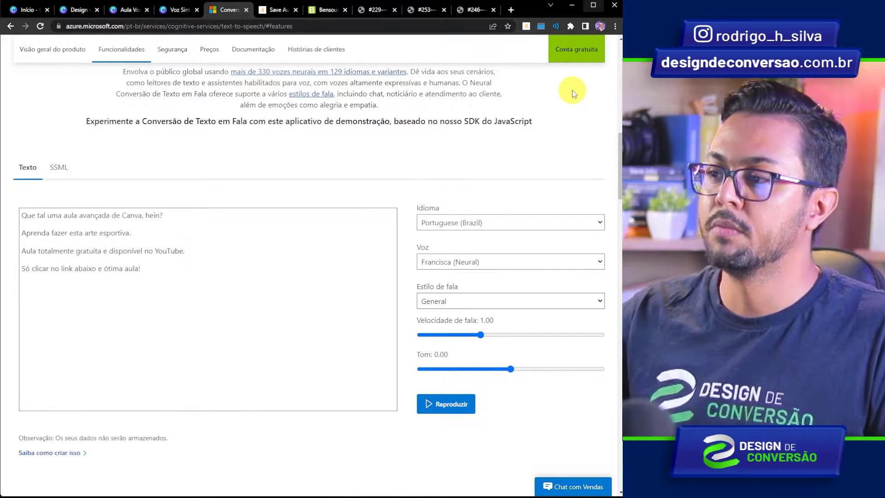
- Capture the complete narration playback on the Azure page with the SpeechText.AI extension's audio capture
left_click(526, 27)
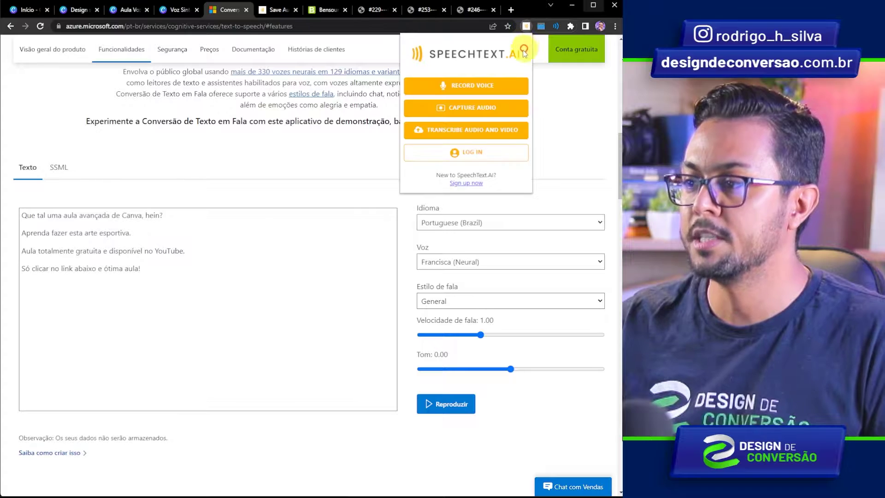
left_click(466, 111)
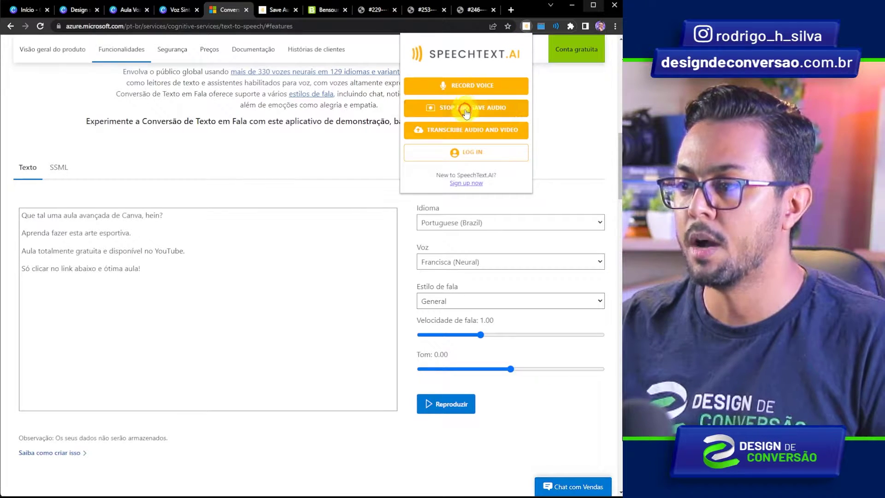
left_click(452, 399)
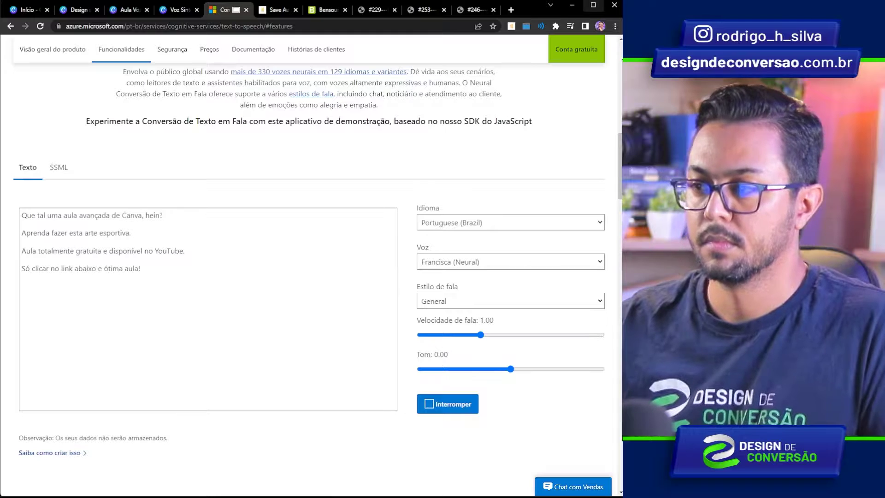
left_click(511, 26)
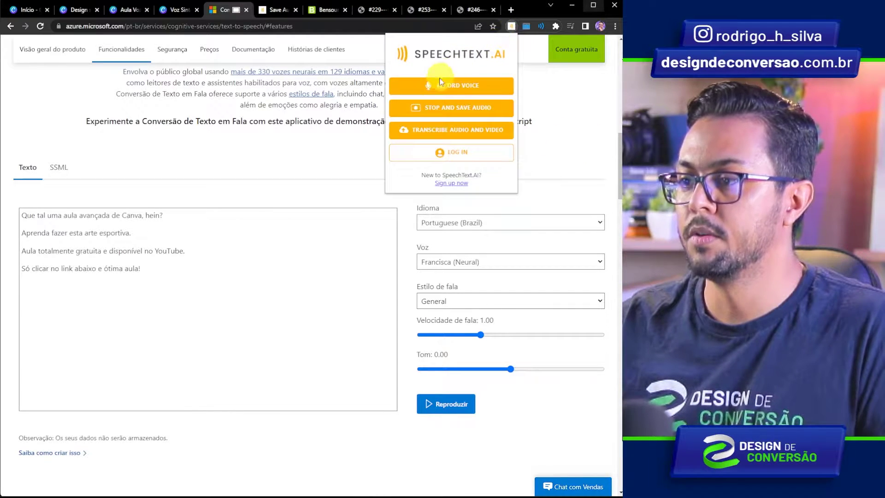
left_click(454, 108)
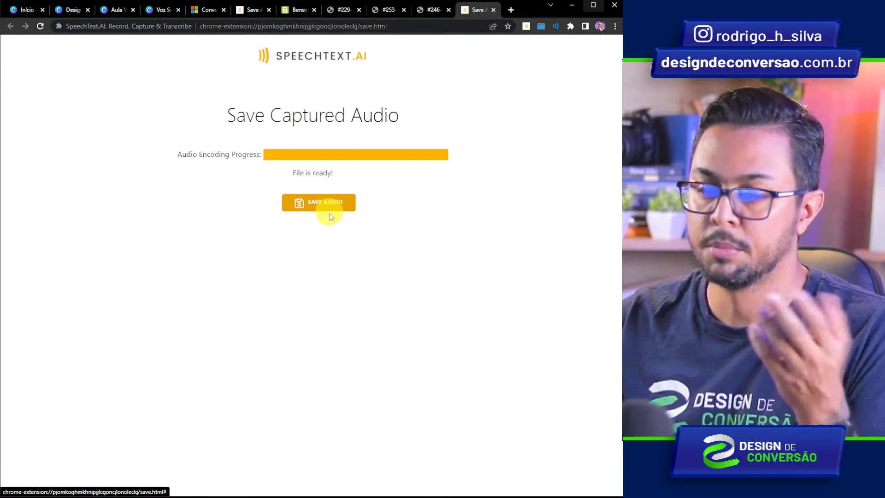
- Save the captured audio as narracao-02.mp3 in the Aula folder and play the file back
left_click(330, 215)
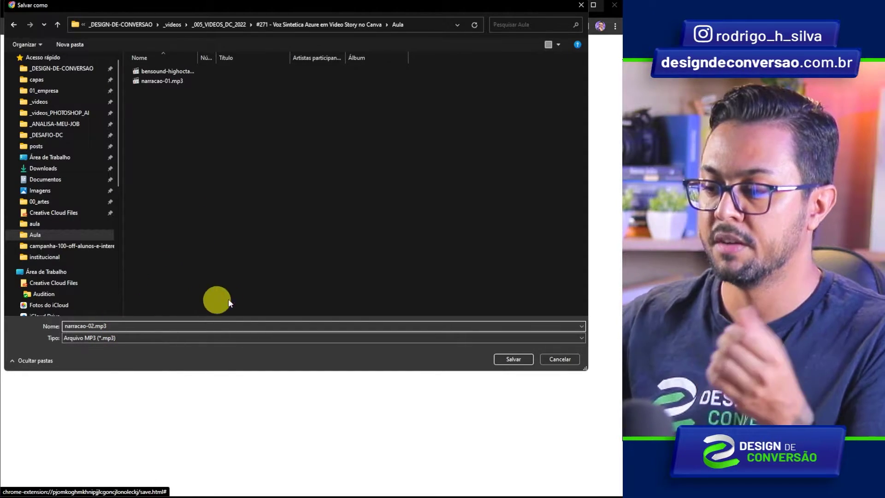
left_click(507, 359)
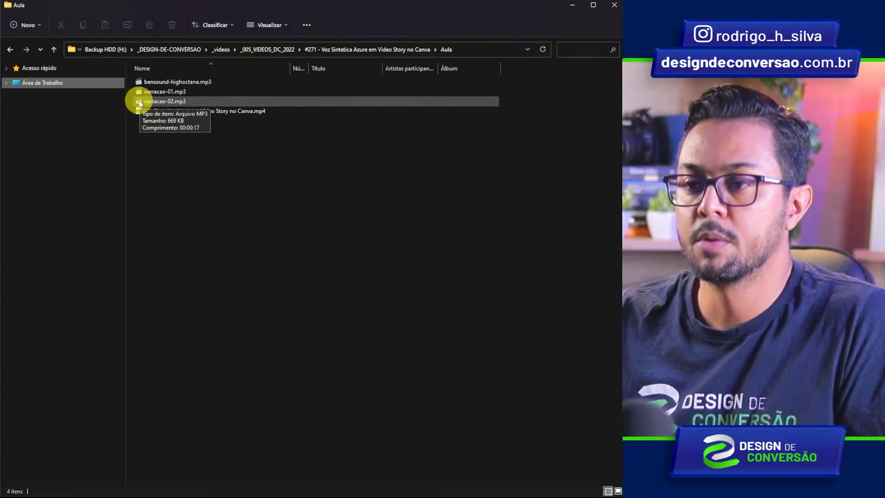
double_click(139, 102)
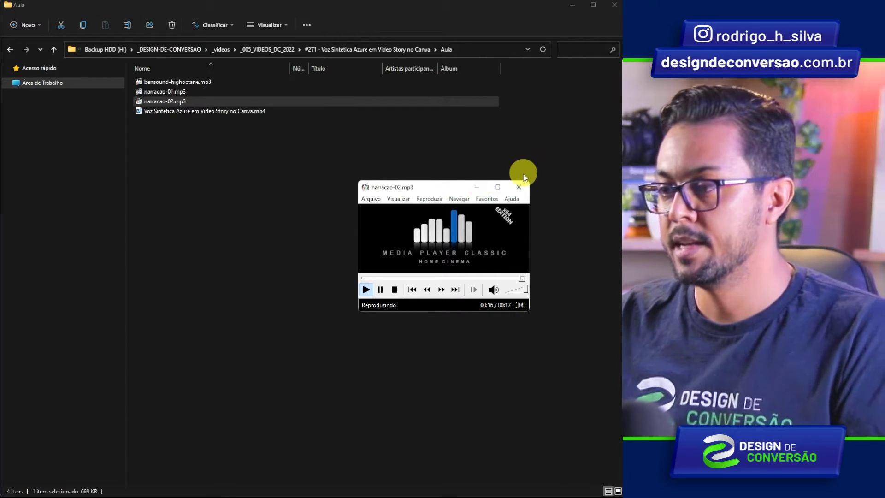
left_click(519, 188)
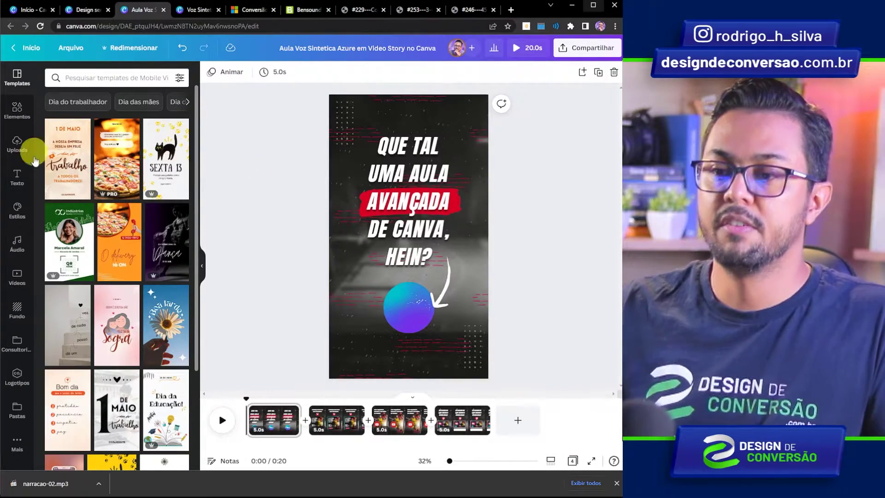
- Upload narracao-02.mp3 from the Aula folder to the uploads of the four-page Canva story design
left_click(5, 148)
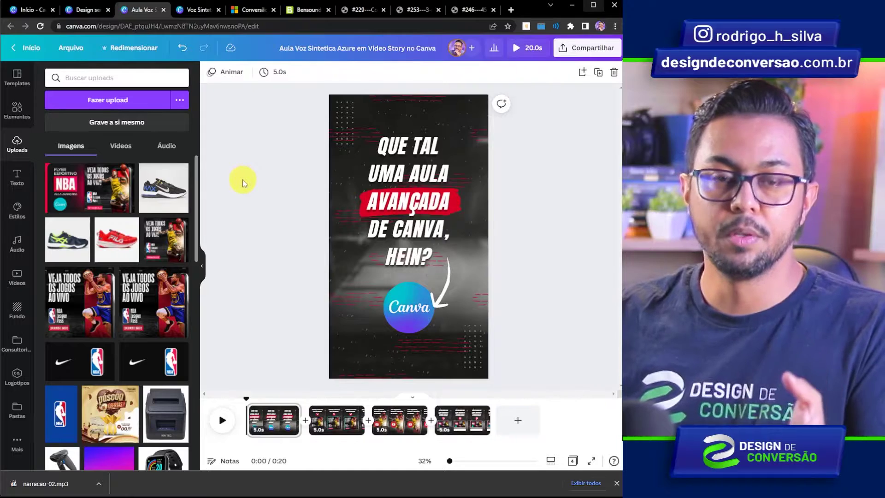
left_click(108, 100)
left_click(175, 91)
left_click(514, 359)
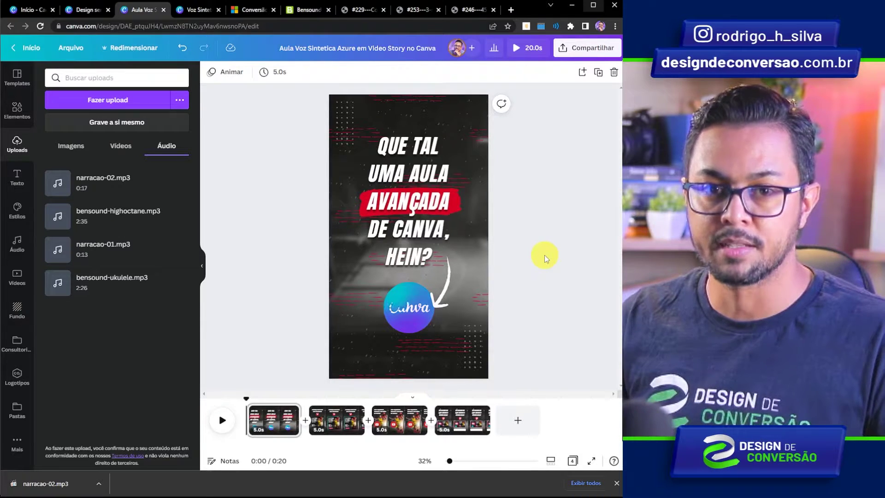
- Add a blank fifth page to the end of the story and set its duration to 20 seconds
left_click(523, 422)
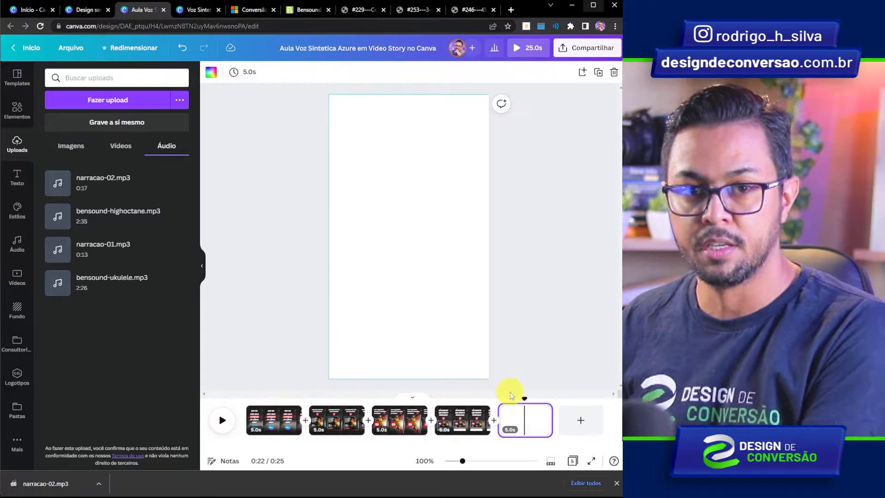
left_click(250, 73)
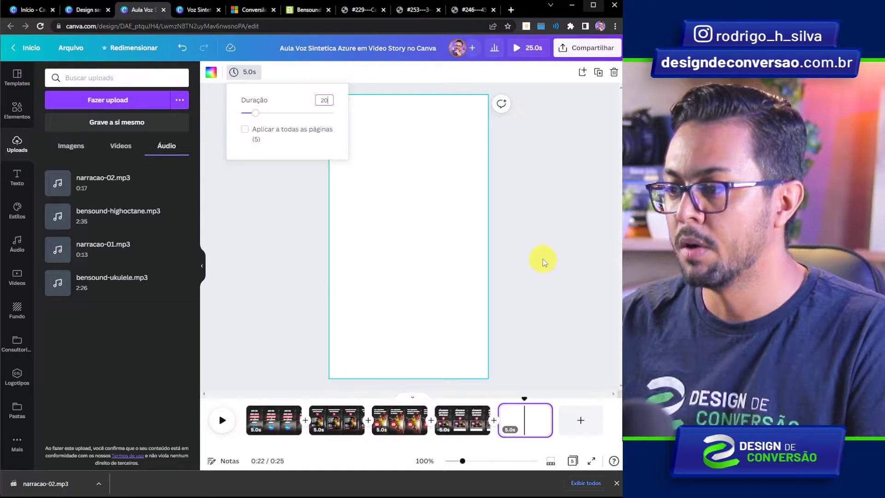
key("Return")
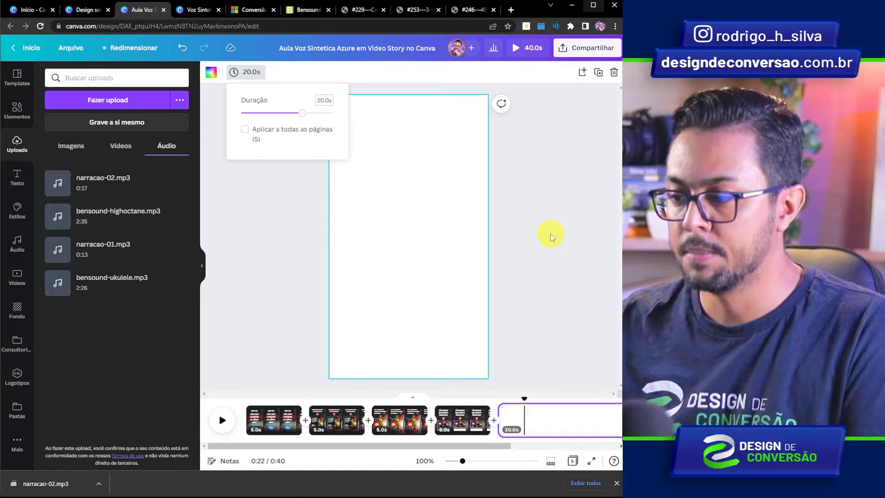
left_click(550, 234)
- Add narracao-02.mp3 over the blank fifth page, trimmed to its first phrase of 2.8 s, and move the clip to the start of page 1
left_click_drag(518, 401, 508, 401)
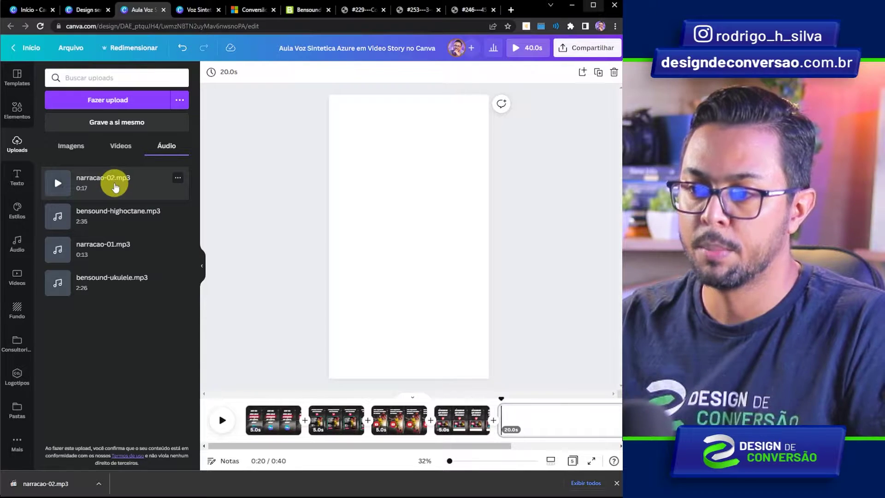
left_click(118, 190)
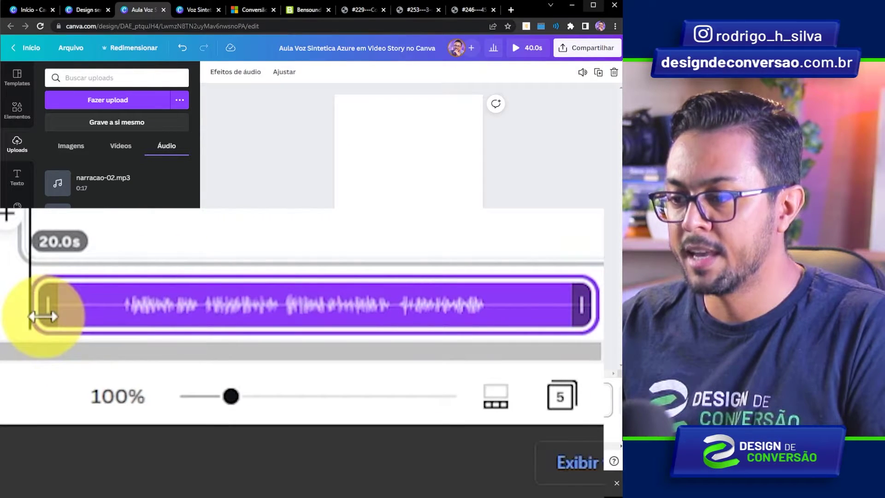
left_click_drag(53, 313, 119, 319)
left_click_drag(581, 305, 160, 319)
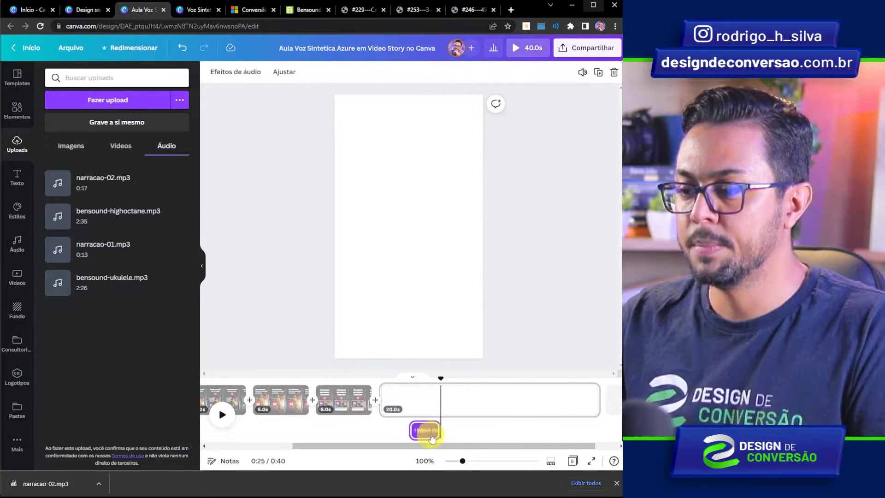
left_click_drag(310, 446, 219, 448)
left_click_drag(543, 429, 295, 431)
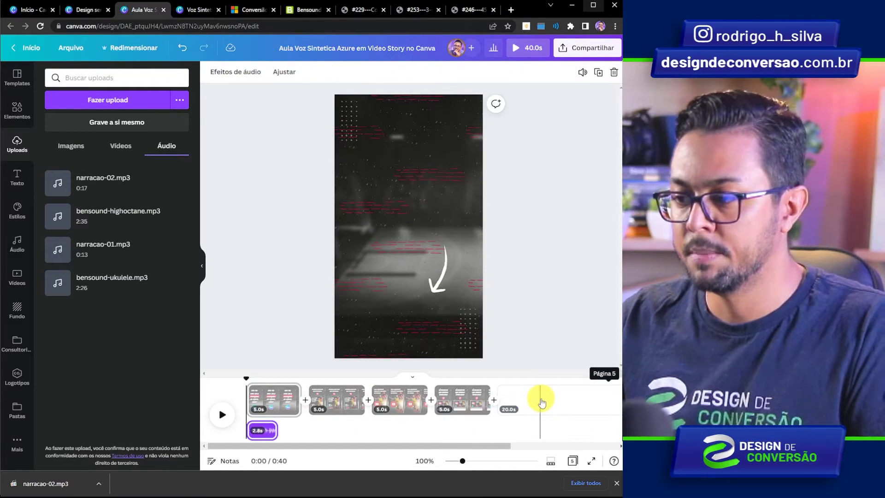
- Add narracao-02.mp3 over the blank page again, trimmed to its second phrase of 2.8 s, and move the clip under page 2
left_click(539, 401)
left_click_drag(525, 380, 503, 381)
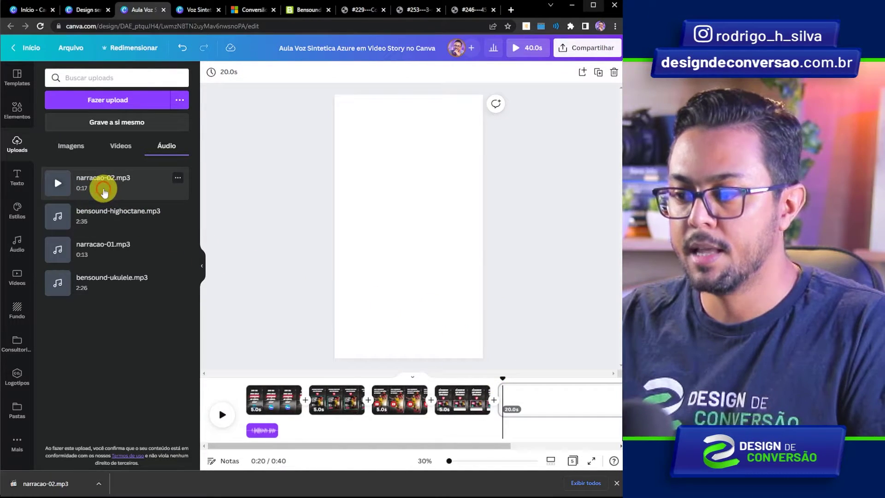
left_click(104, 192)
left_click_drag(390, 447, 461, 423)
left_click_drag(229, 286, 261, 286)
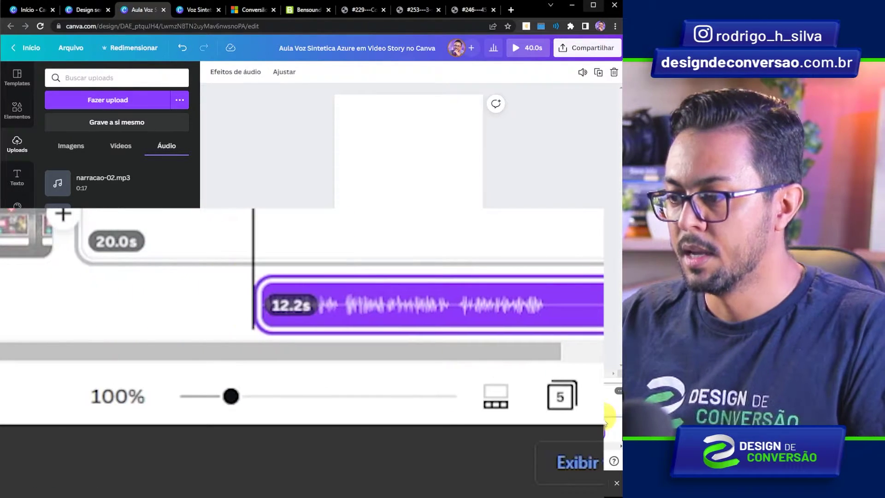
left_click_drag(588, 301, 276, 341)
left_click_drag(356, 446, 350, 445)
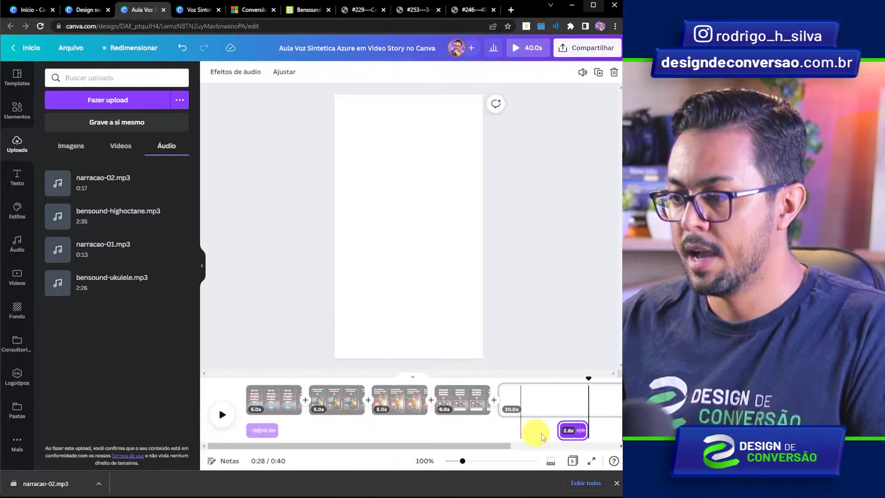
left_click_drag(580, 427, 335, 428)
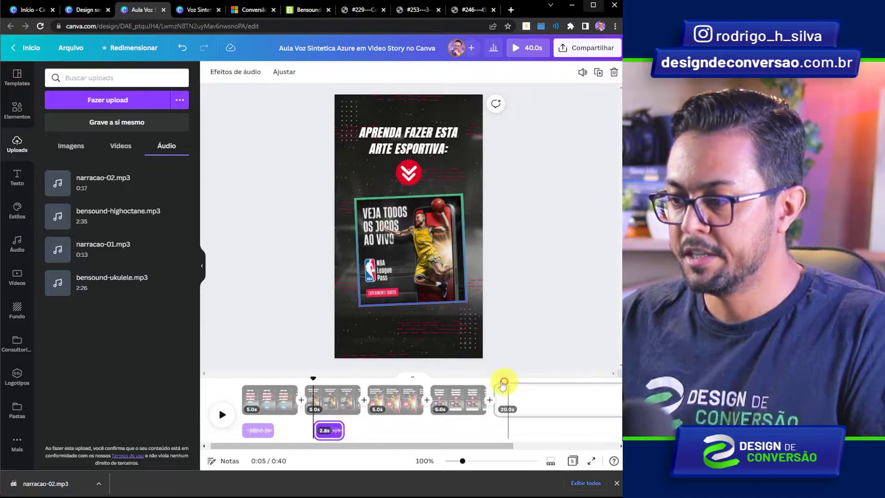
- Add narracao-02.mp3 over the blank page, trimmed to its third phrase of about 3.9 s, and move the clip under page 3
left_click(503, 380)
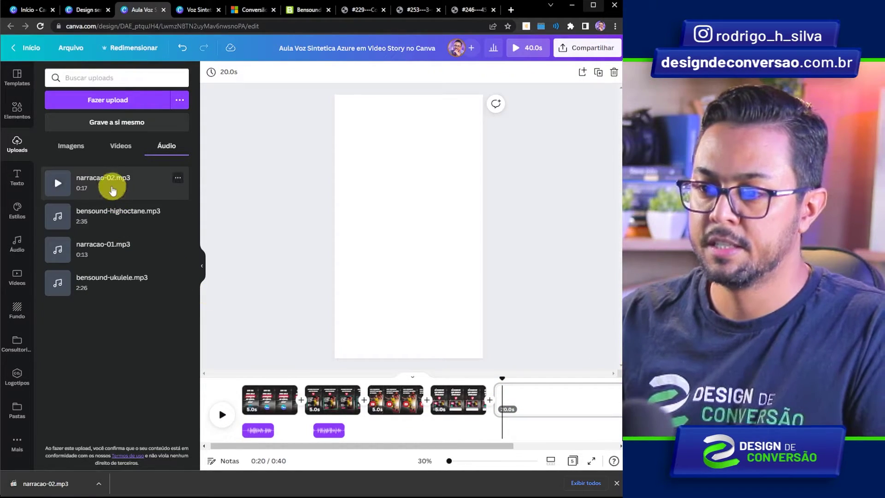
left_click(113, 190)
left_click_drag(23, 293, 282, 294)
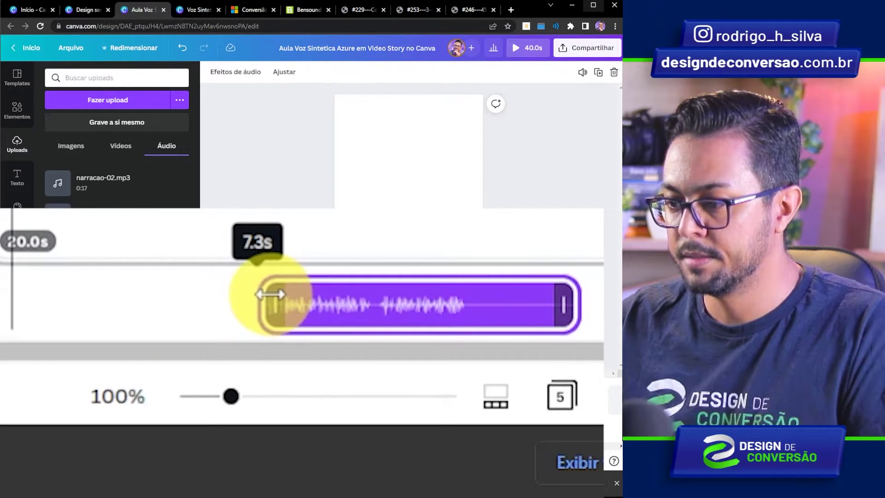
left_click_drag(567, 294, 385, 300)
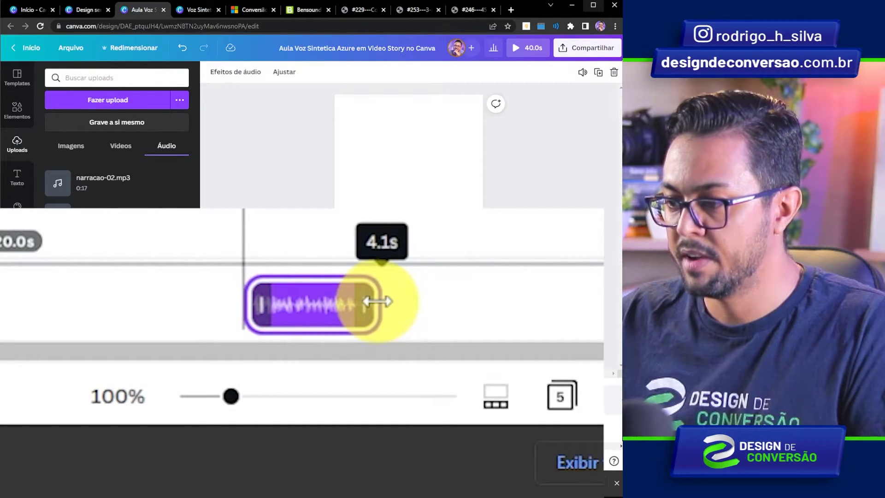
left_click_drag(597, 430, 377, 429)
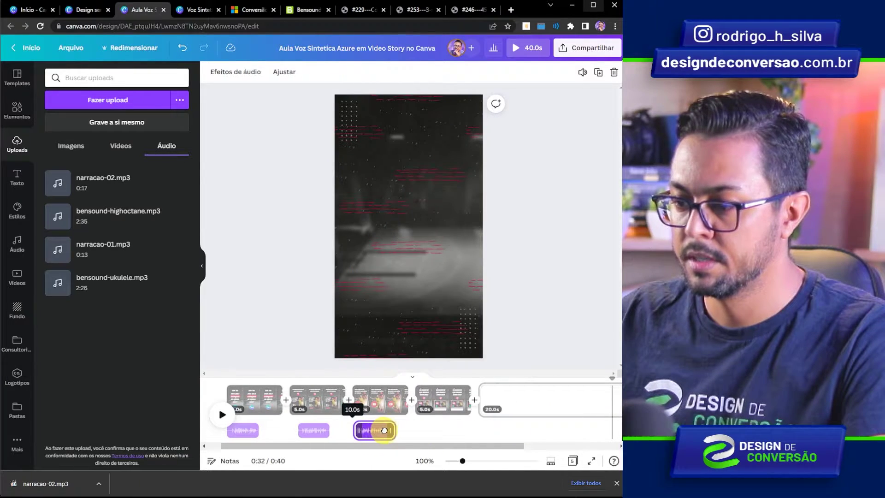
- Add narracao-02.mp3 over the blank page once more, trimmed to its fourth phrase of about 3.4 s, and move the clip under page 4
left_click(493, 397)
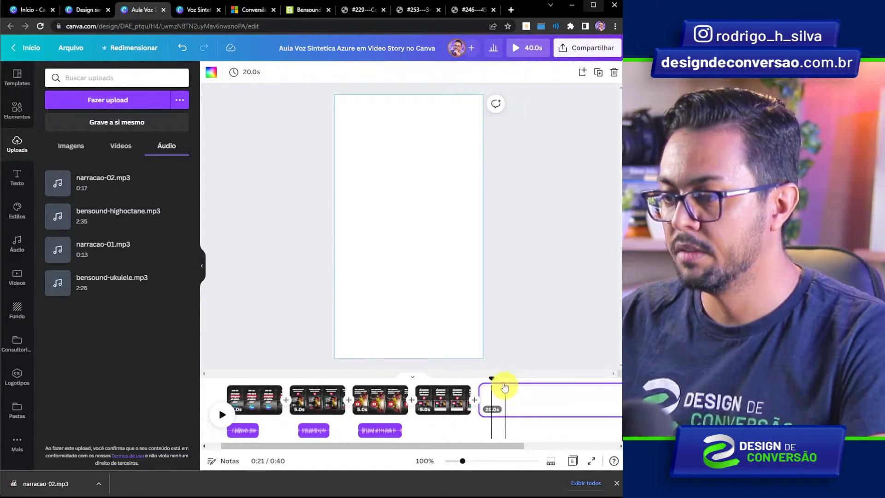
left_click(110, 186)
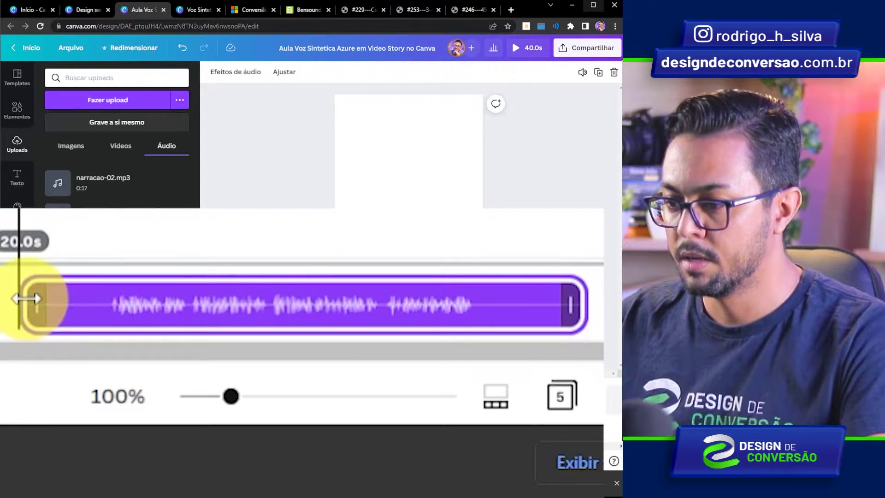
left_click_drag(397, 428, 502, 423)
left_click_drag(352, 285, 382, 287)
left_click_drag(511, 428, 328, 433)
- Delete the blank fifth page and set the duration of page 1 to 3 seconds
left_click(424, 405)
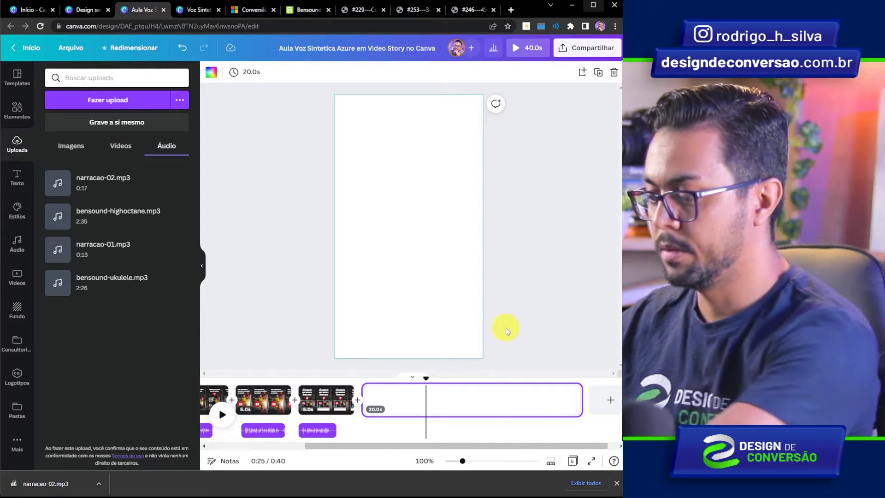
key("Delete")
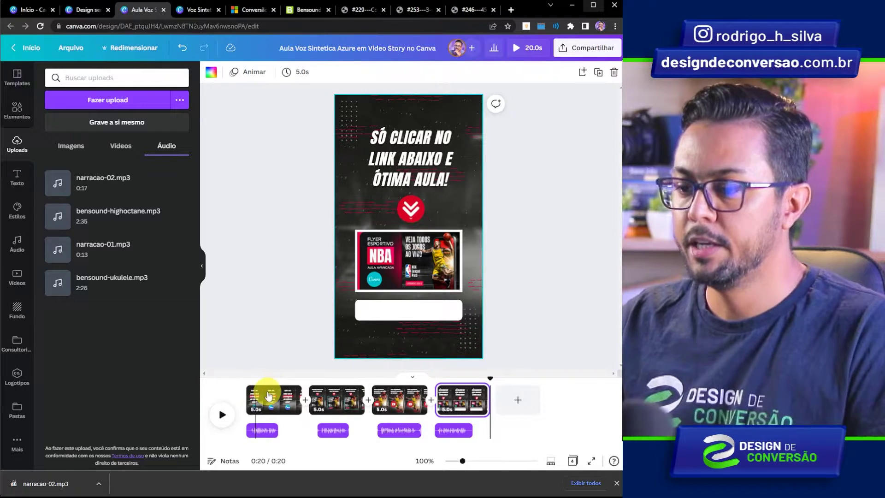
left_click(267, 399)
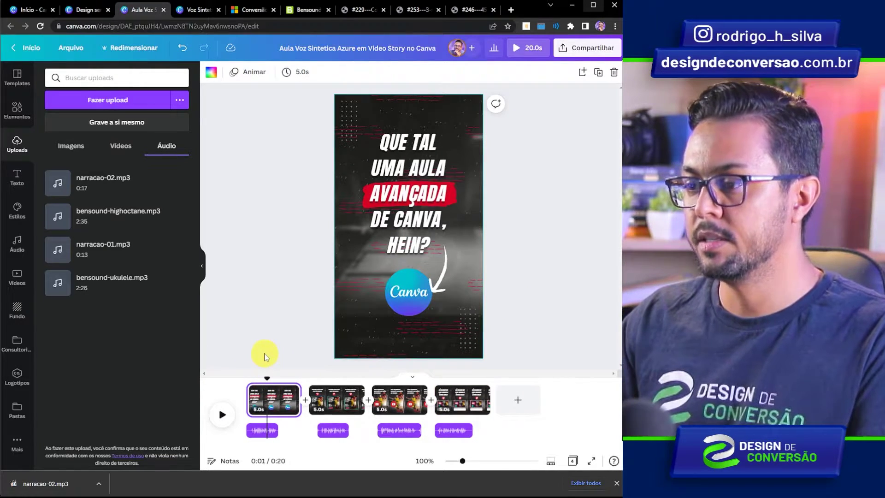
left_click(300, 72)
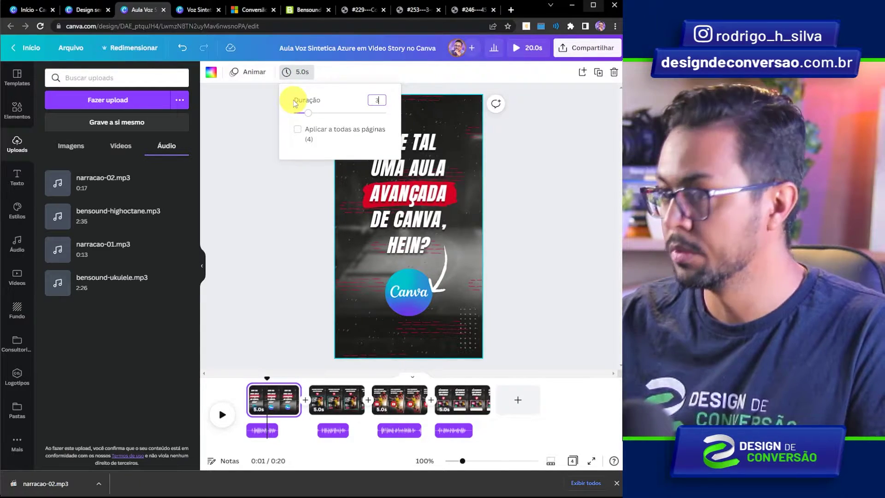
type("3")
left_click(262, 430)
- Trim about 0.3 s off the start of the first narration clip and move it back to the start of page 1
left_click(267, 446)
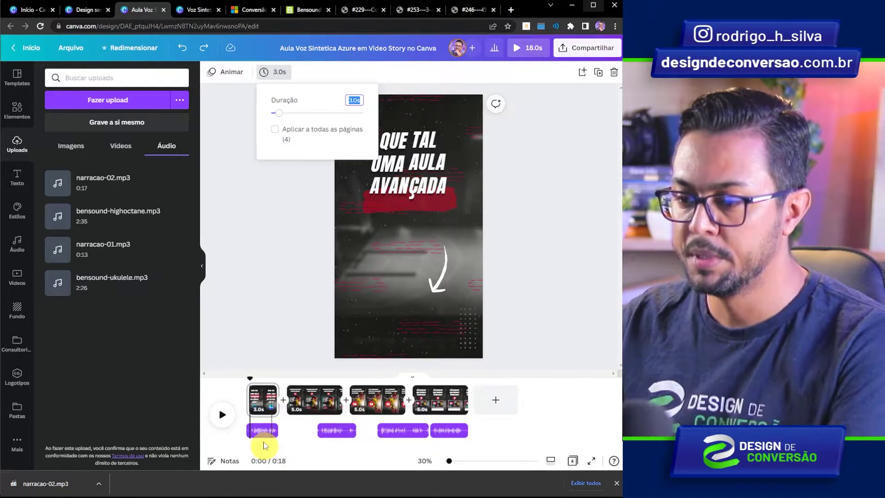
left_click(250, 433)
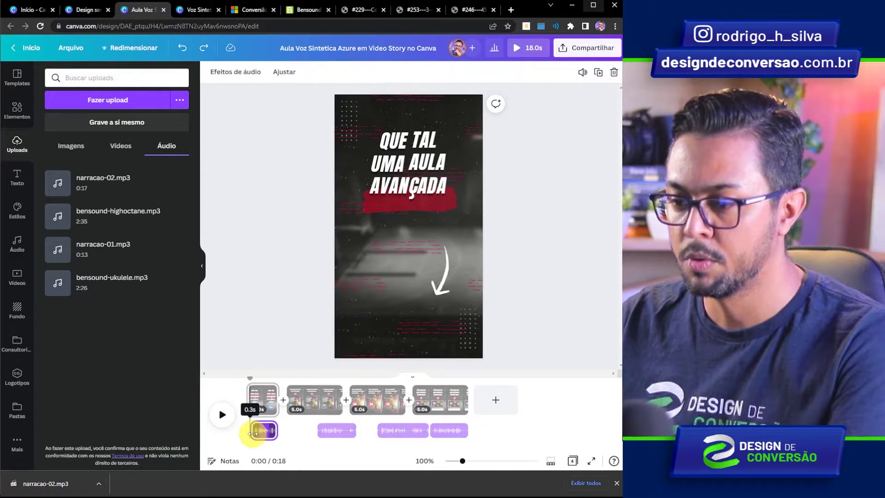
left_click(247, 375)
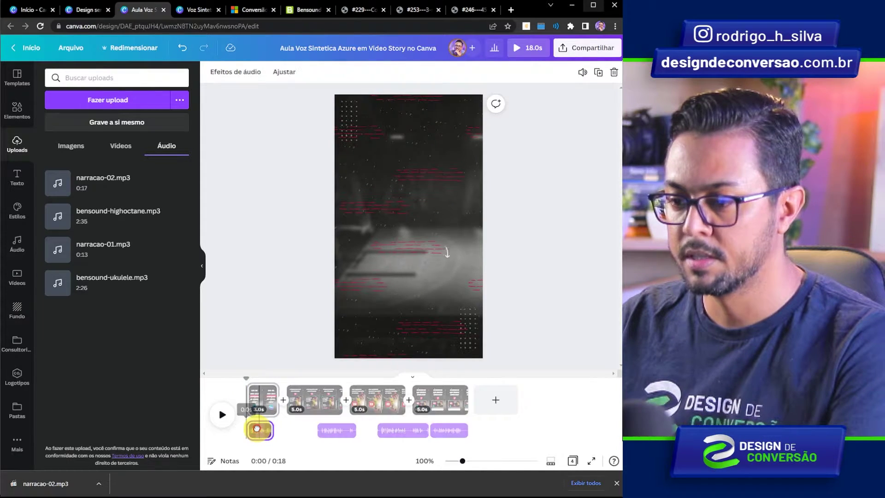
key("ctrl+z")
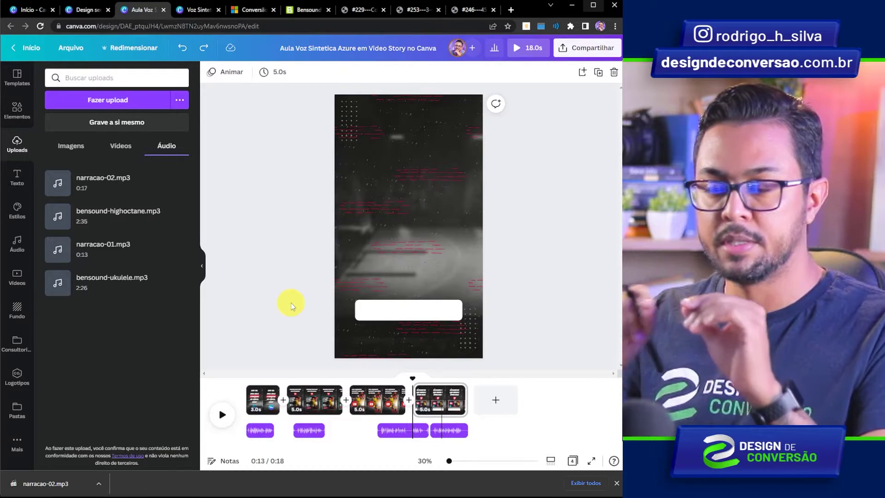
- Move the third narration clip to the start of page 3 and the fourth clip to the start of page 4
left_click(384, 431)
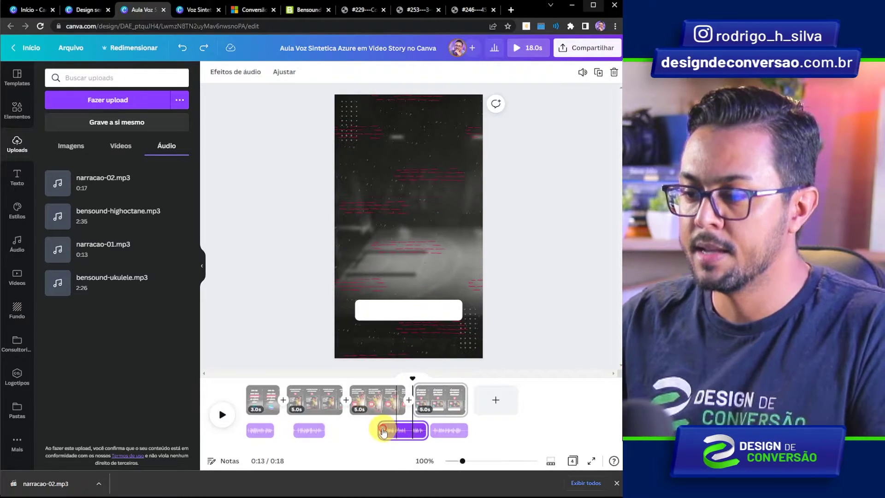
left_click_drag(384, 431, 371, 429)
left_click_drag(454, 431, 439, 431)
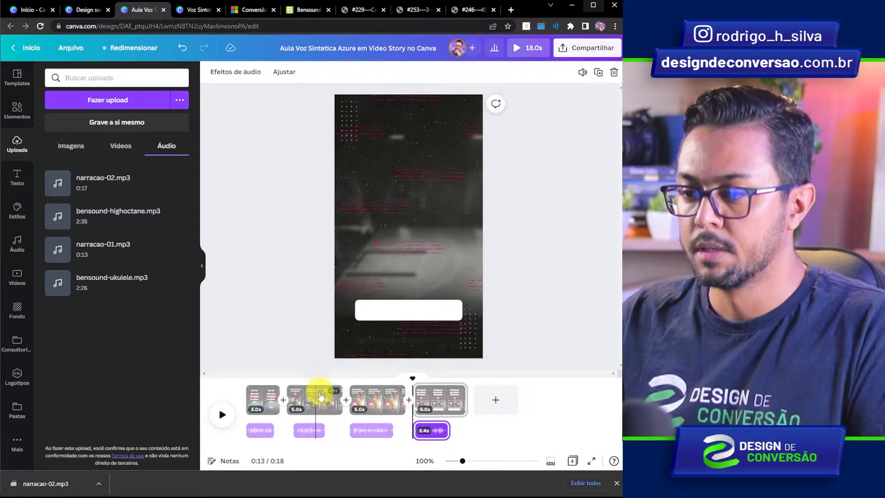
- Set the duration of page 2 to 4 seconds
left_click(312, 407)
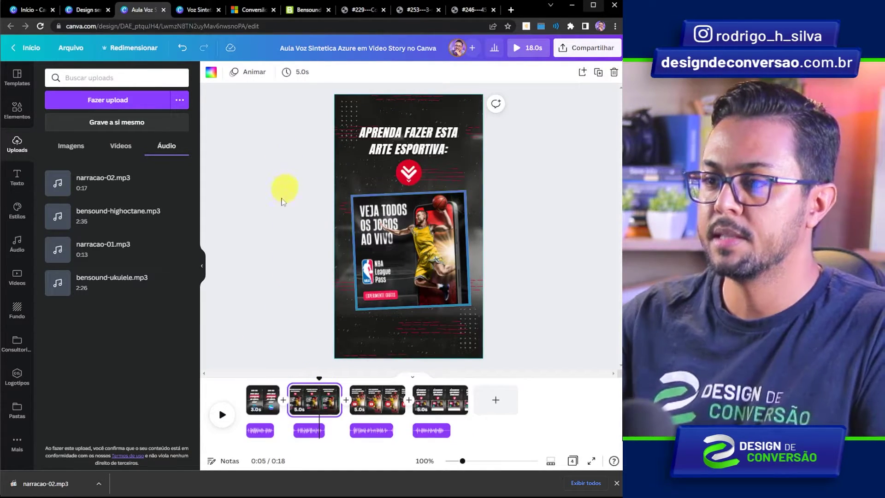
left_click(301, 72)
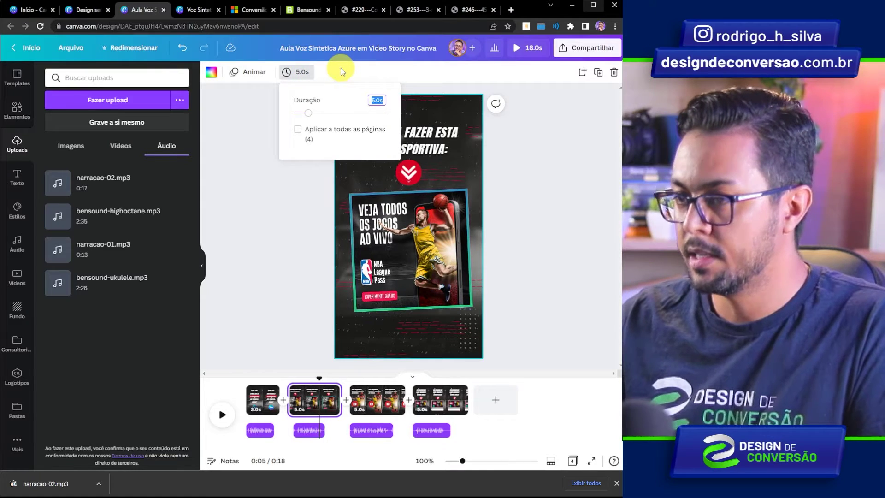
type("4")
key("Return")
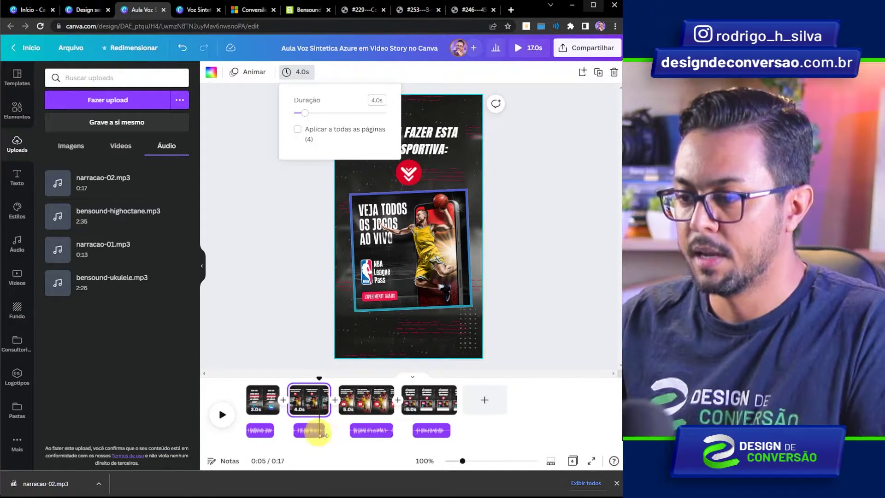
left_click(468, 346)
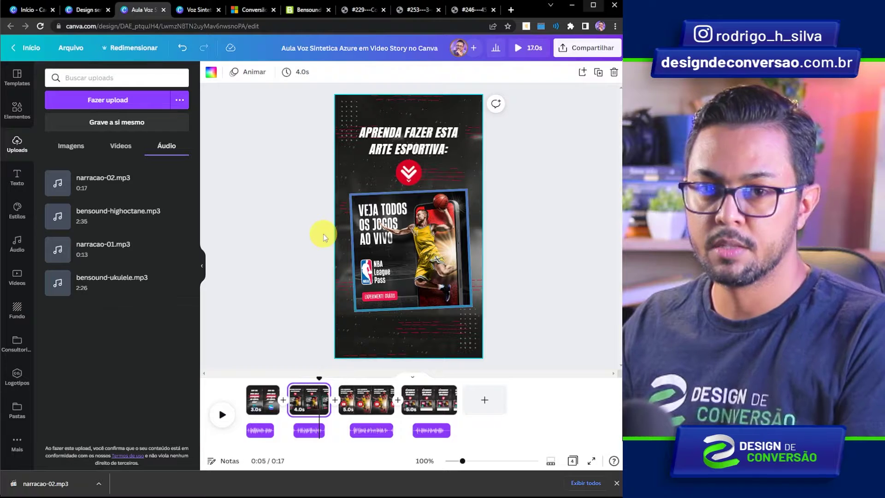
- Align the third narration clip with the start of page 3 and set that page's duration to 4 seconds
left_click_drag(372, 432, 364, 429)
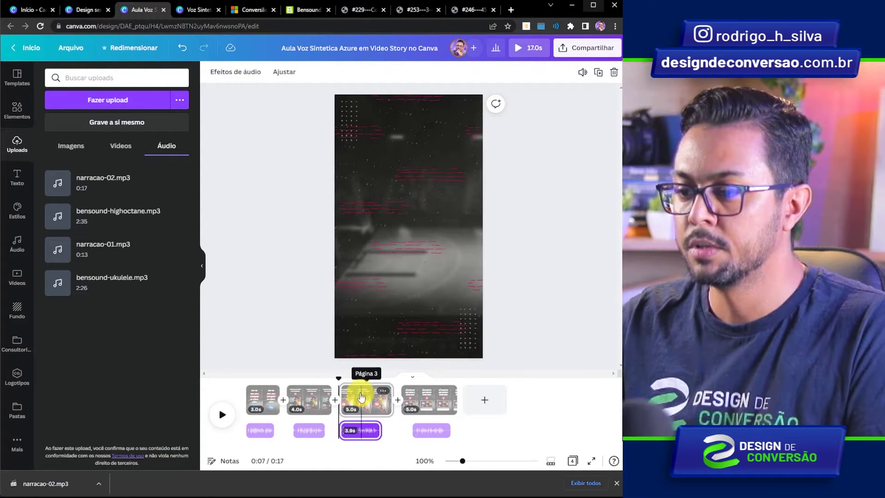
left_click(361, 396)
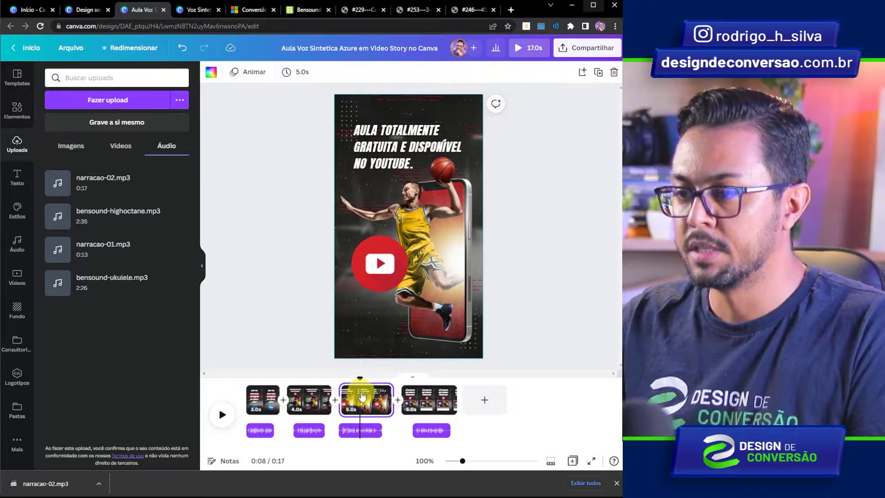
left_click(302, 72)
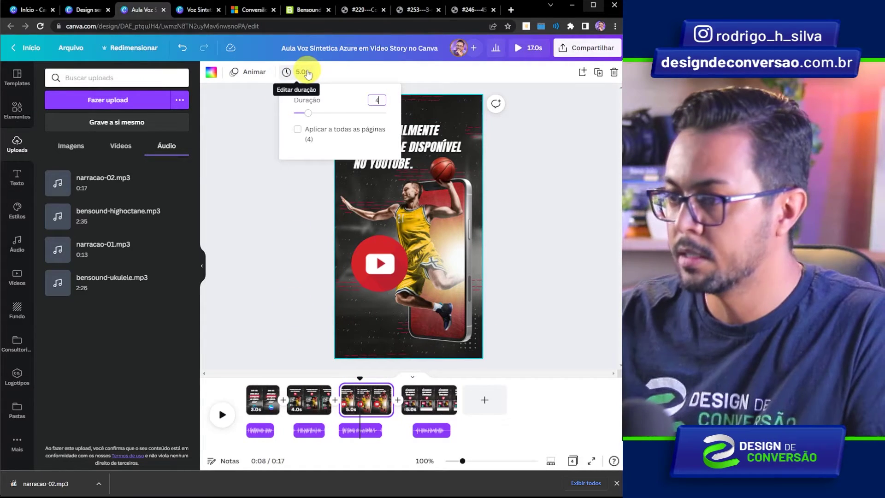
type("4")
- Align the fourth narration clip with the start of page 4 and set that page's duration to 4 seconds
mouse_move(433, 430)
left_mouse_down()
mouse_move(419, 430)
mouse_move(424, 418)
left_mouse_up()
left_click(424, 404)
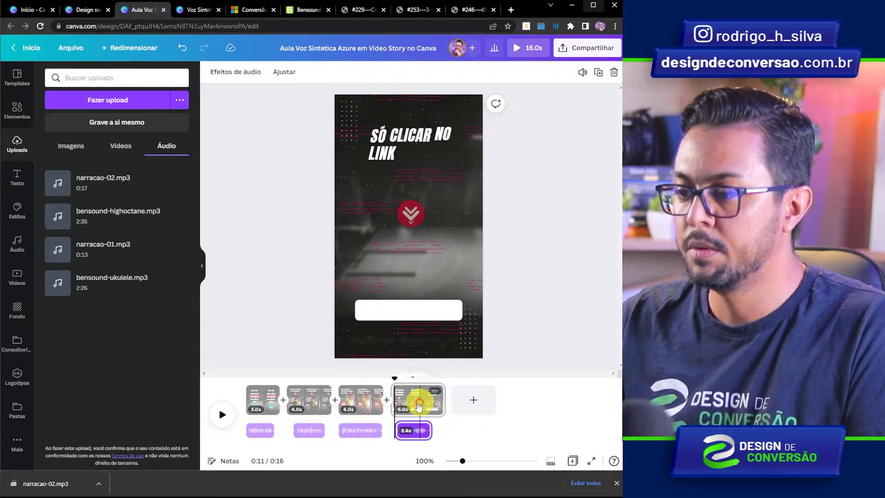
left_click(298, 72)
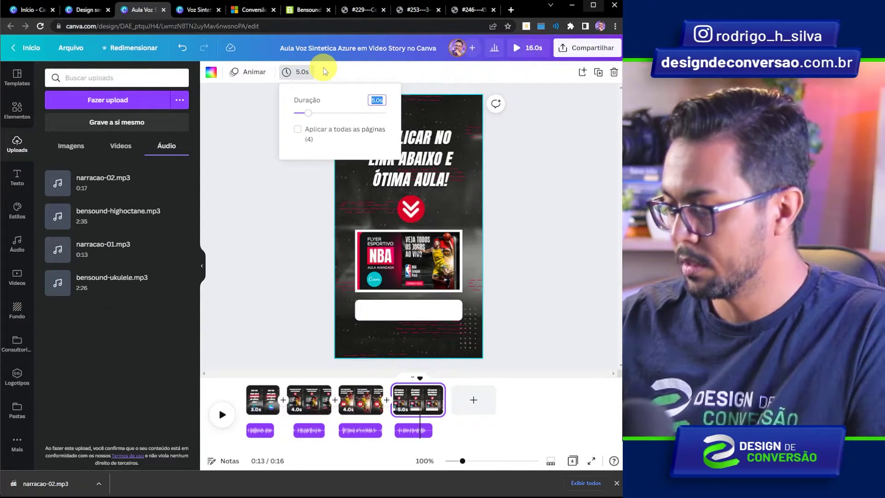
type("4")
left_click(286, 277)
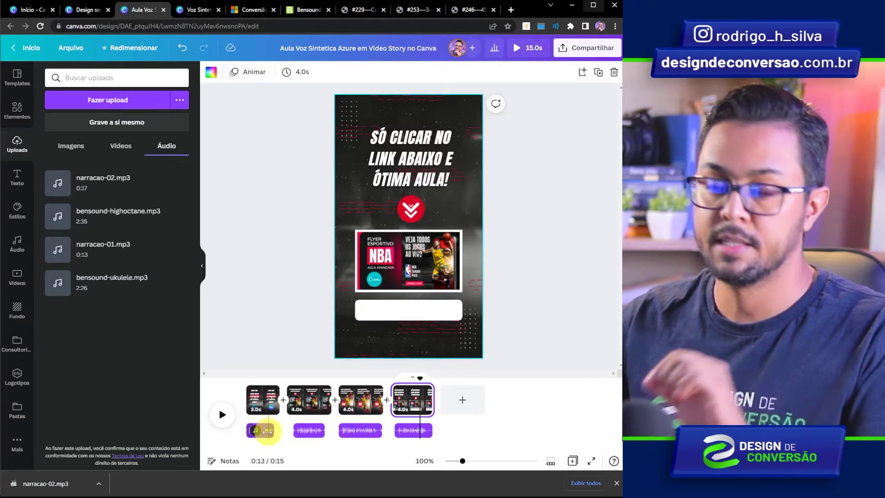
- Trim both ends of the narration clip under page 2 to a length of 2.5 s
left_click(297, 430)
left_click_drag(159, 307, 165, 306)
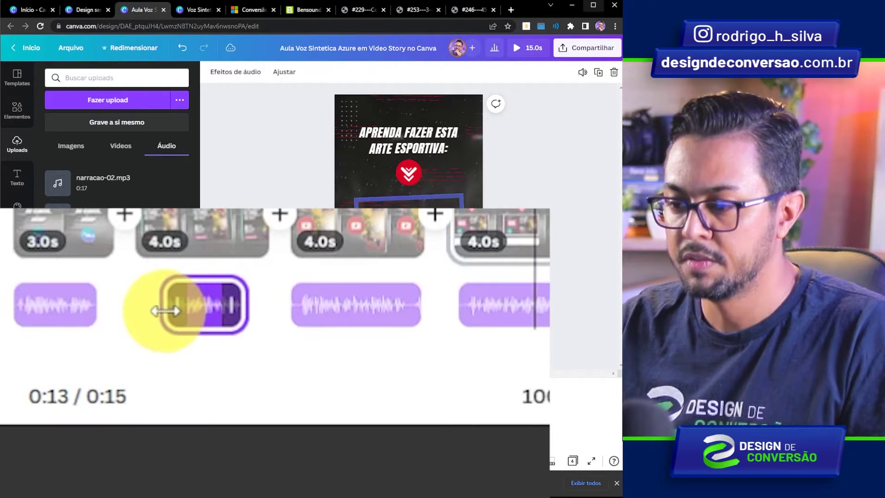
key("Escape")
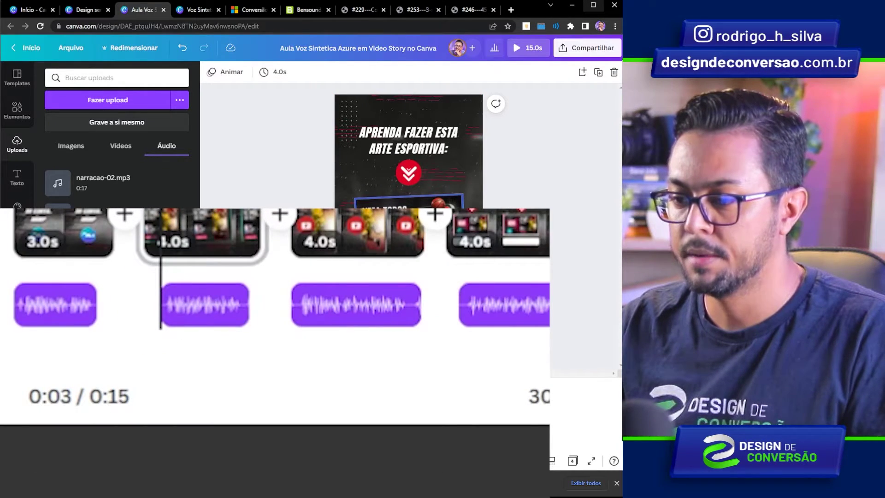
left_click(237, 306)
left_click_drag(246, 308, 242, 309)
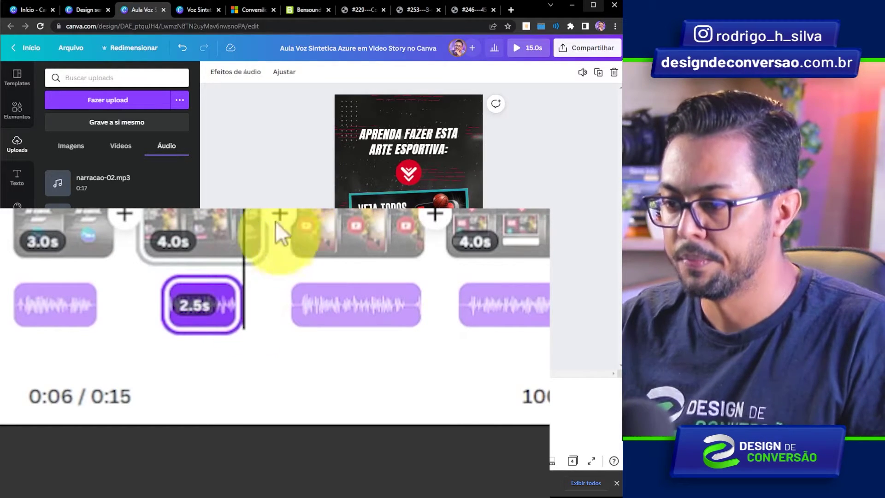
- Trim the excess audio from the start and end of the narration clip under page 3
left_click(319, 325)
left_click_drag(294, 313, 312, 311)
left_click_drag(401, 310, 395, 316)
left_click(383, 332)
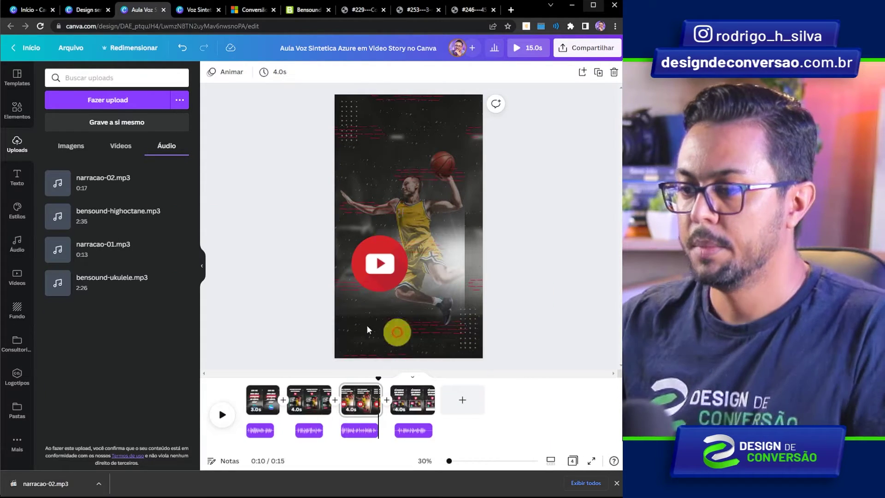
- Play the story from the beginning to check the narration against the pages
left_click_drag(378, 379, 244, 371)
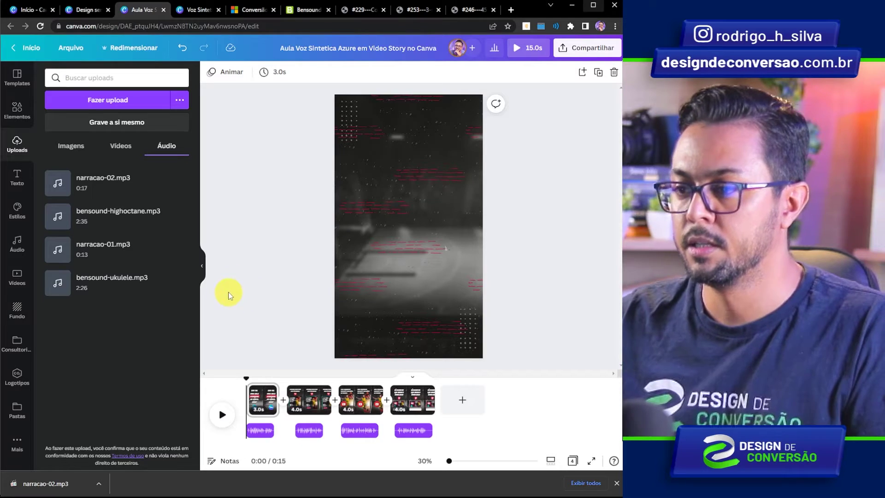
left_click(223, 416)
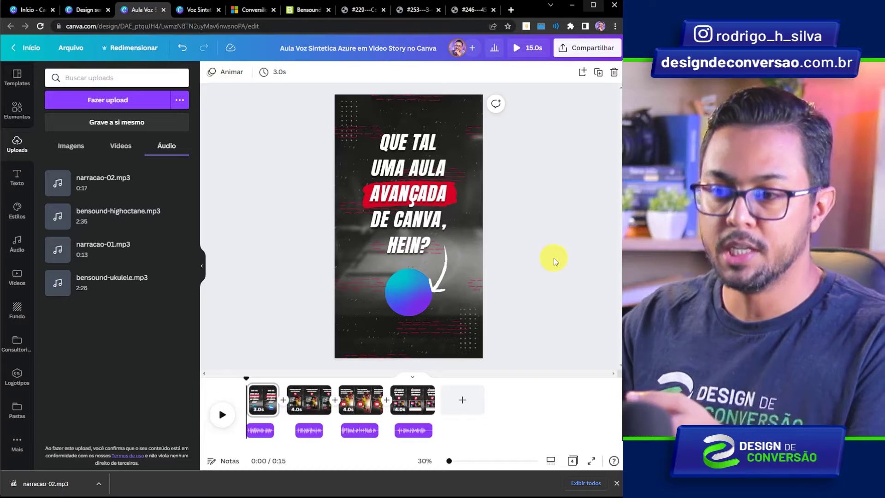
- Add the uploaded bensound-highoctane.mp3 as background music from the start of the story
left_click(19, 243)
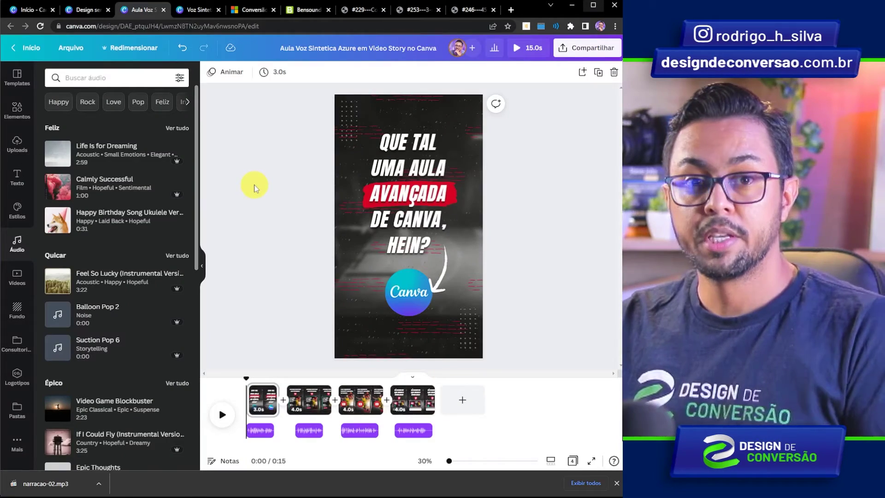
left_click(11, 150)
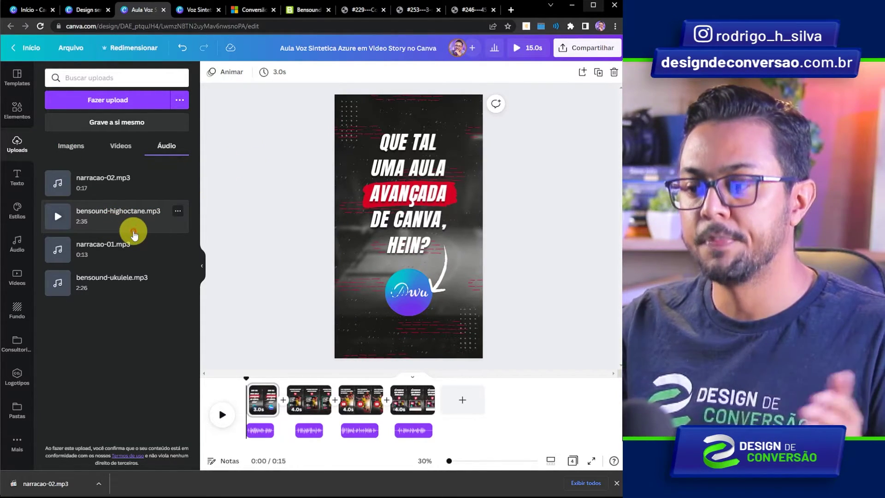
left_click(134, 235)
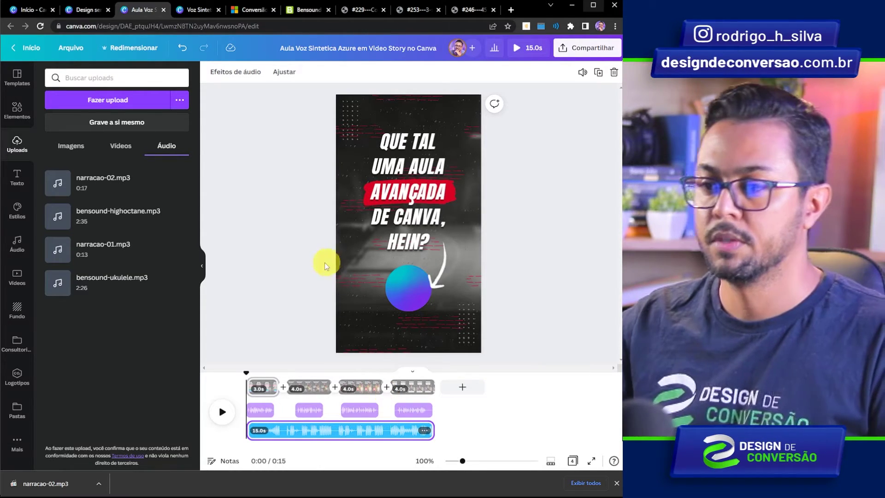
- Preview the story with its music, trim the beginning off the background music clip, and extend its end to a length of 15.0 s
left_click(222, 412)
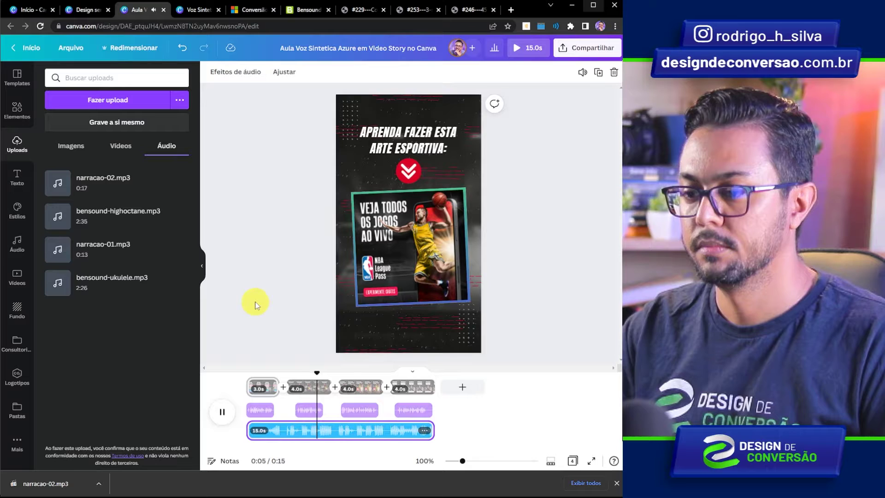
left_click(217, 411)
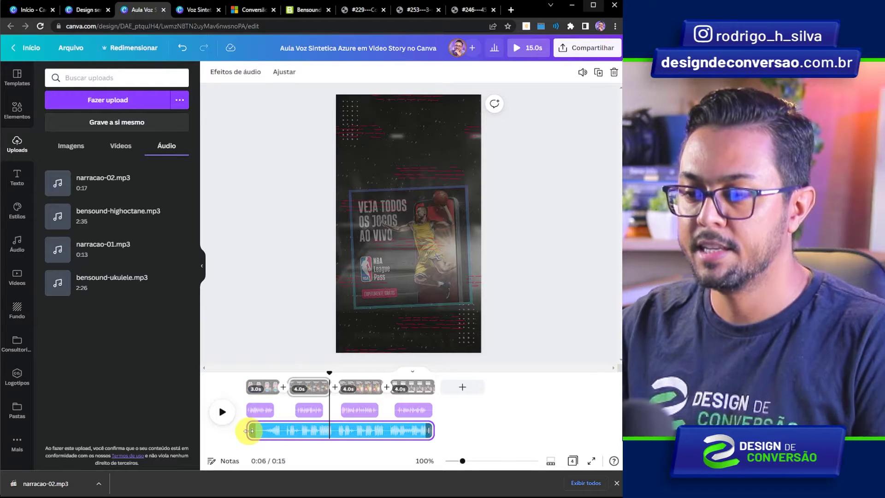
left_click_drag(249, 431, 290, 429)
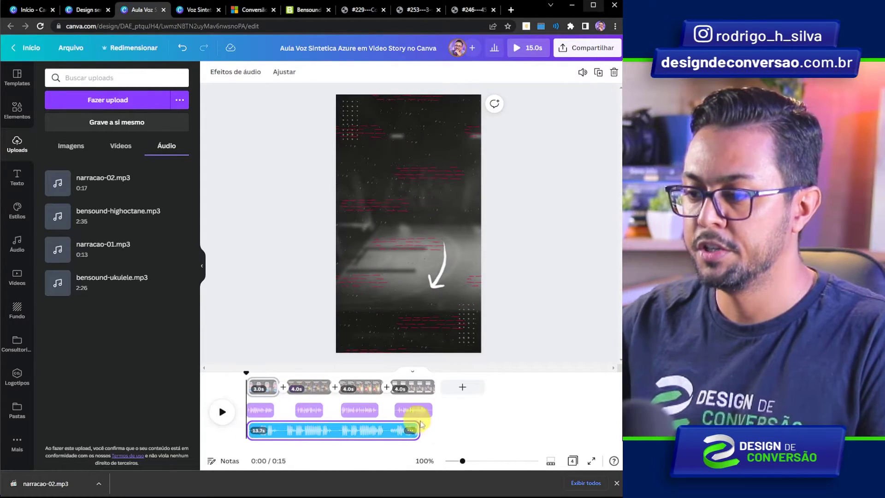
left_click_drag(418, 425, 430, 426)
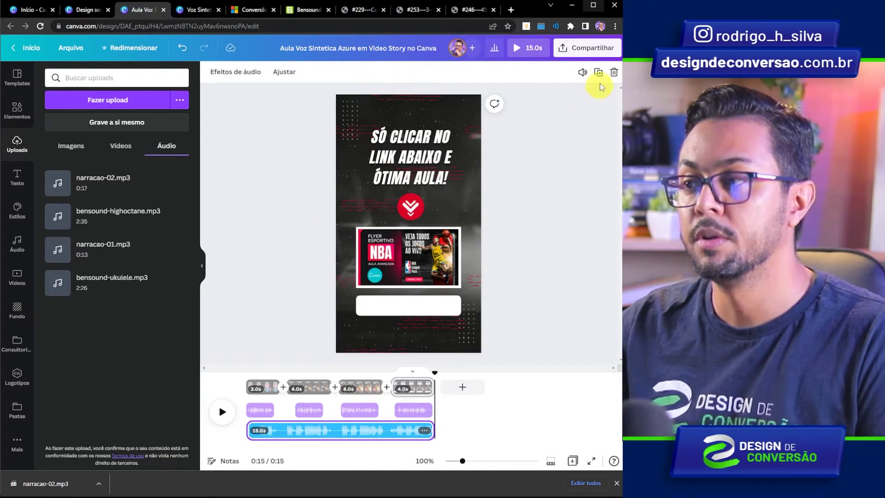
- Lower the background music's volume to 10 and play the story from the start to check the mix
left_click(582, 73)
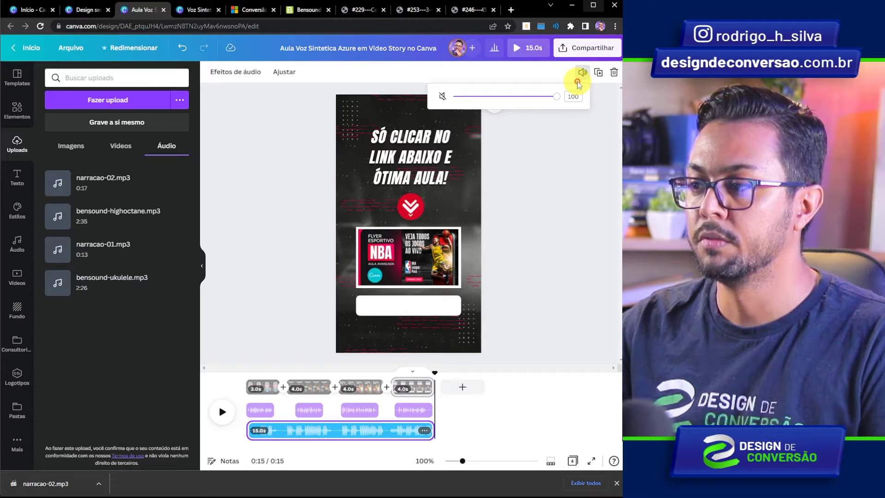
left_click_drag(553, 100, 464, 97)
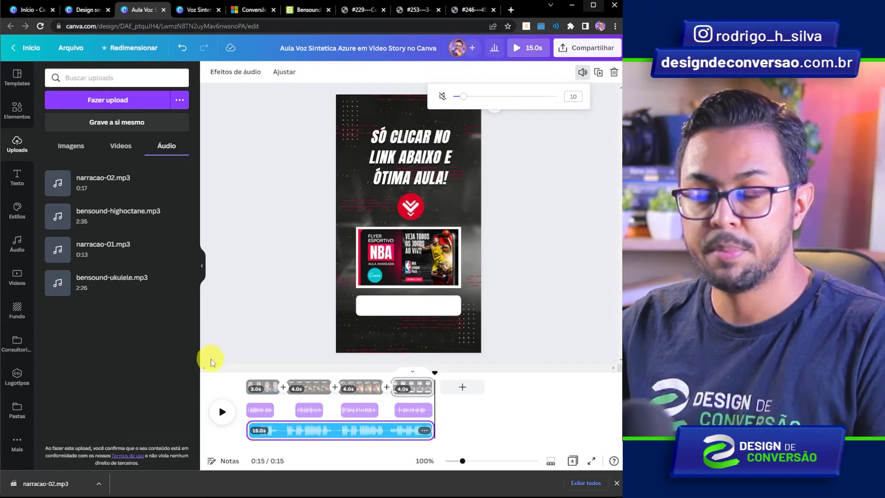
left_click(222, 412)
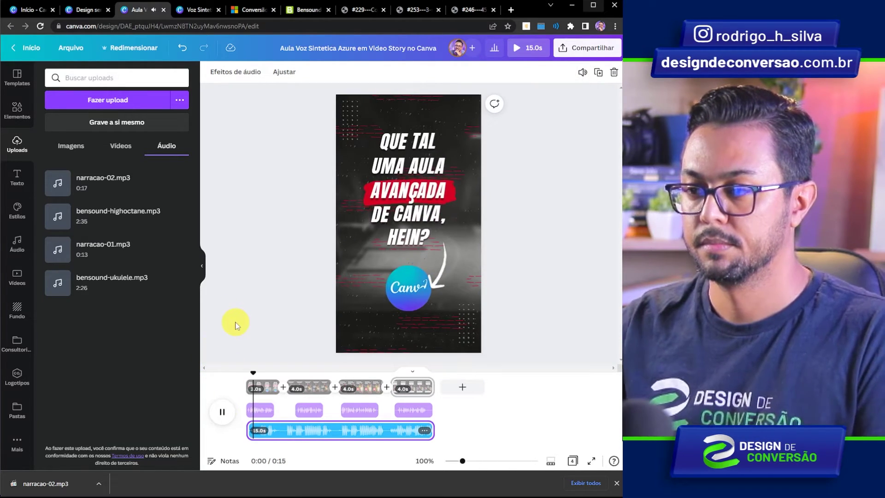